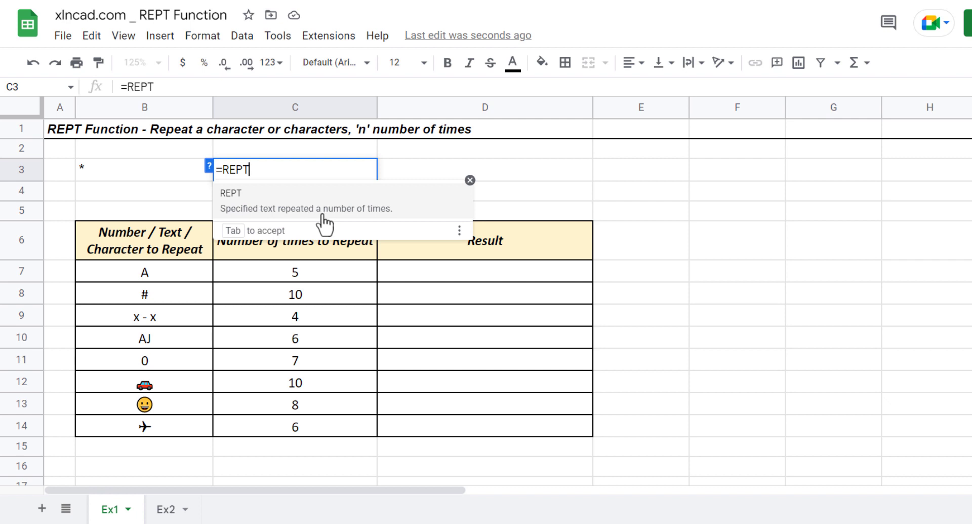
- Enter the formula =REPT(B3,3) in cell C3 to repeat the asterisk from B3 three times
click(306, 204)
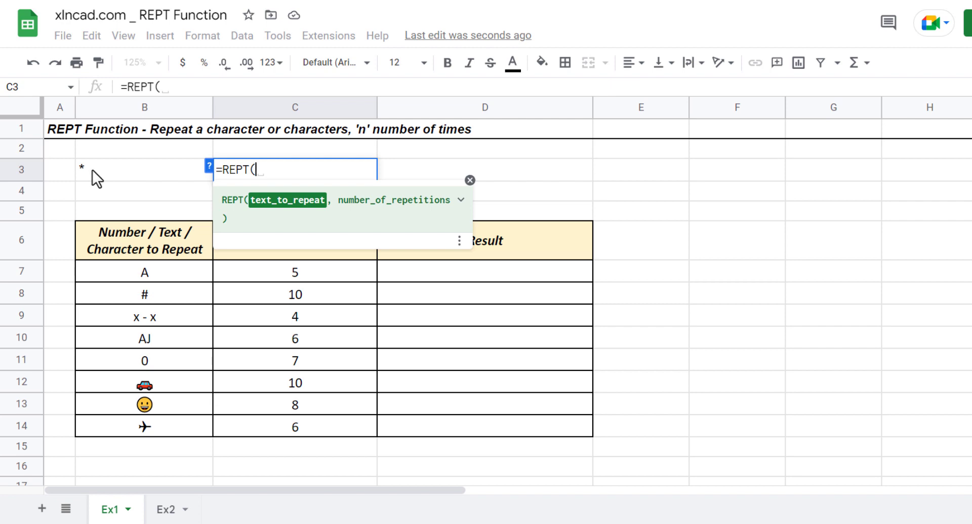
click(117, 169)
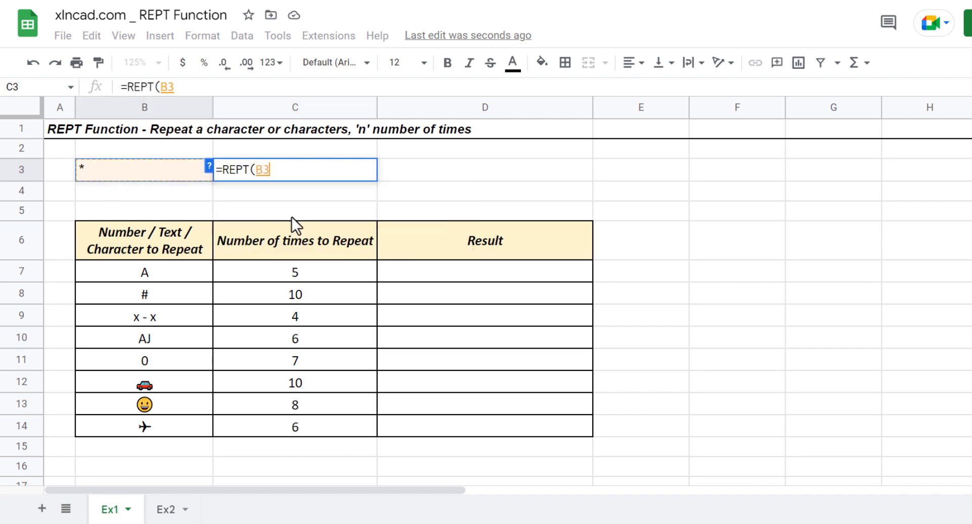
text(,)
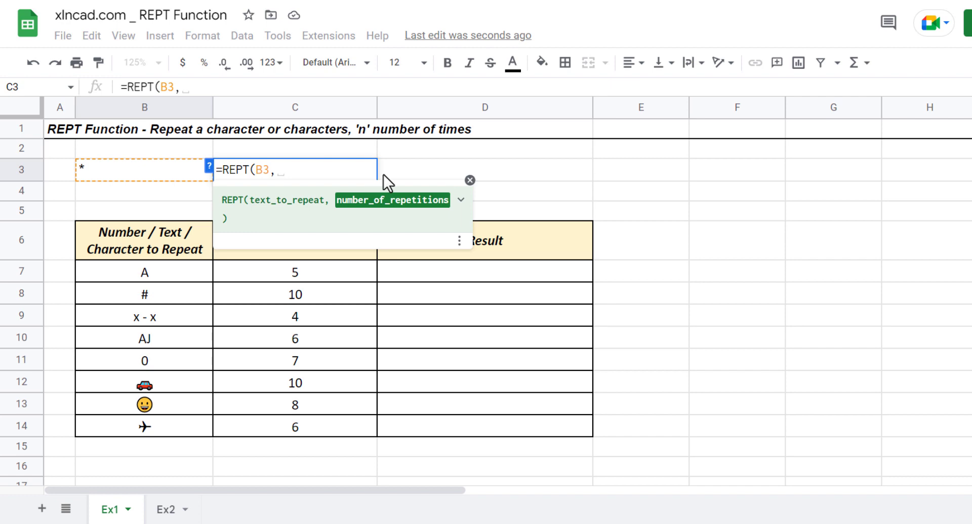
text(3))
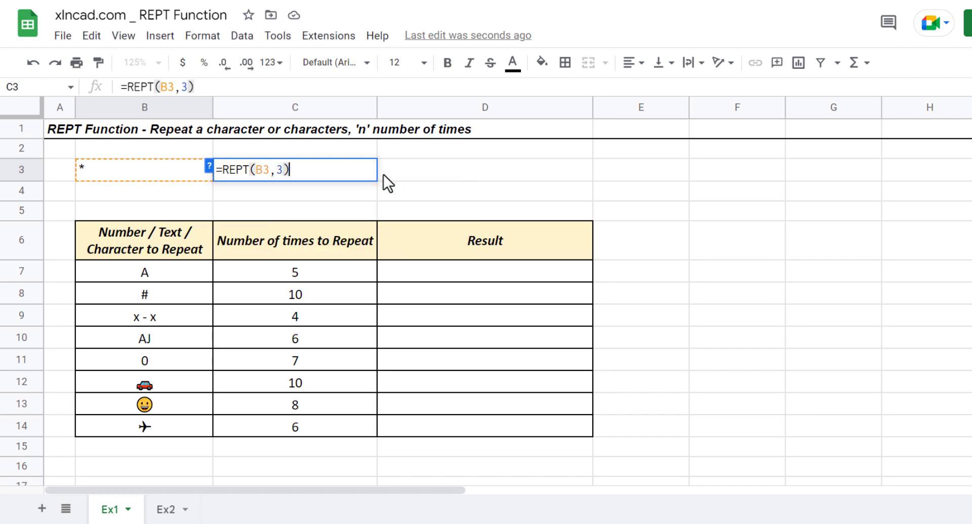
key(Return)
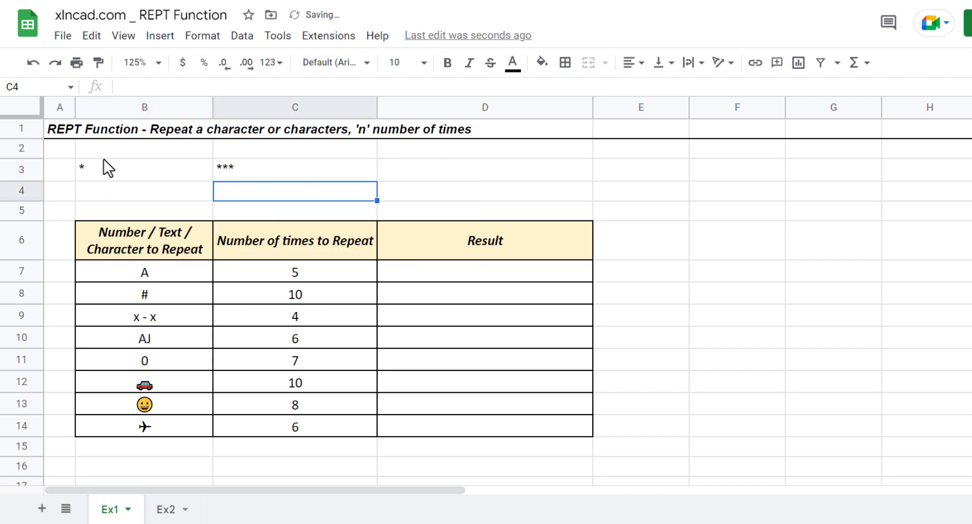
- Change the number of repetitions in cell C3's REPT formula to 10
click(263, 169)
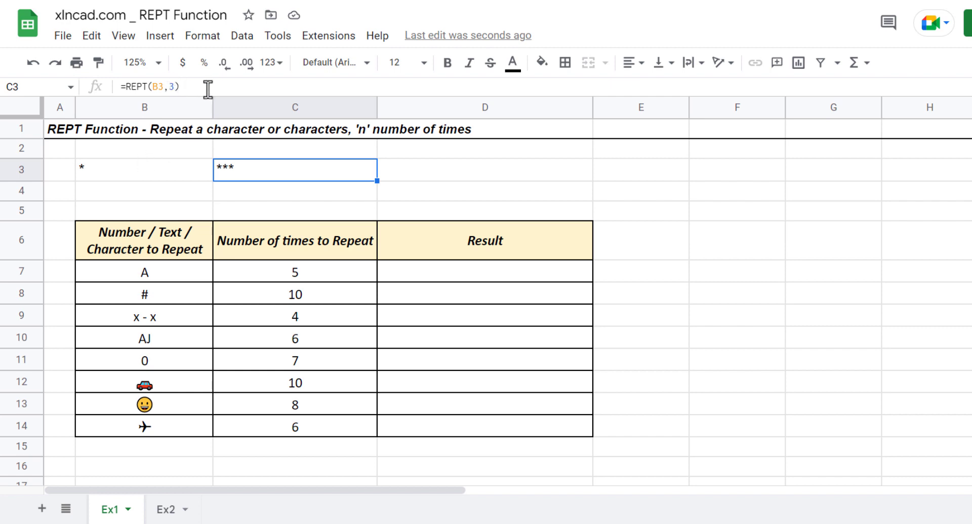
double_click(173, 88)
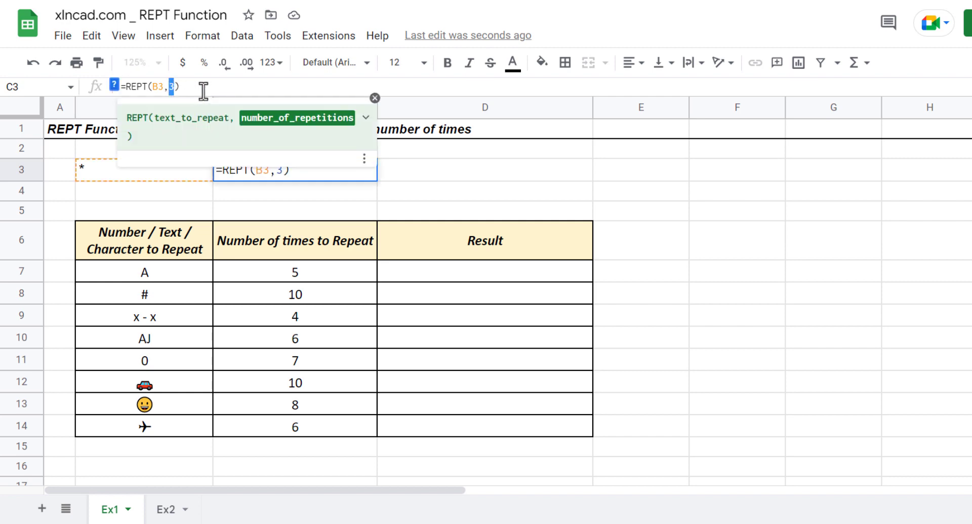
text(10)
key(Return)
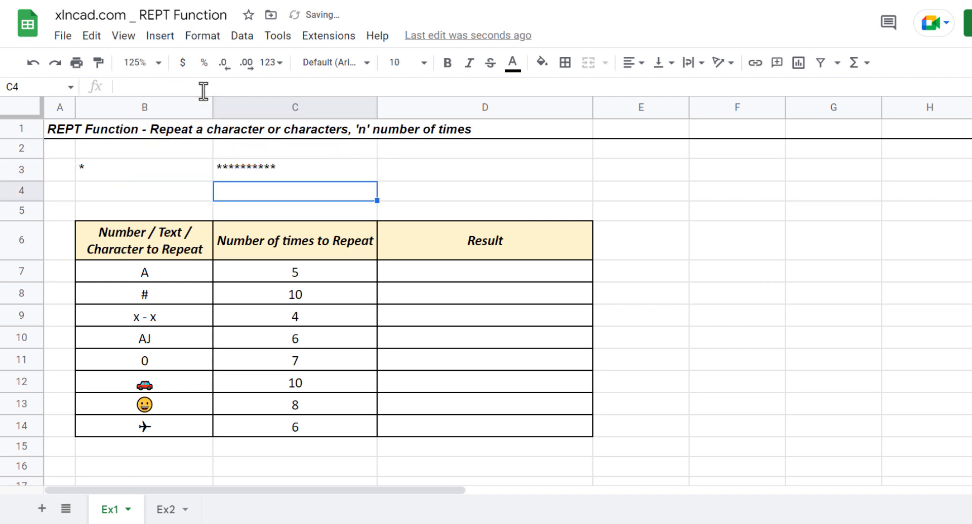
- Replace the character to repeat in cell B3 with #!
click(112, 176)
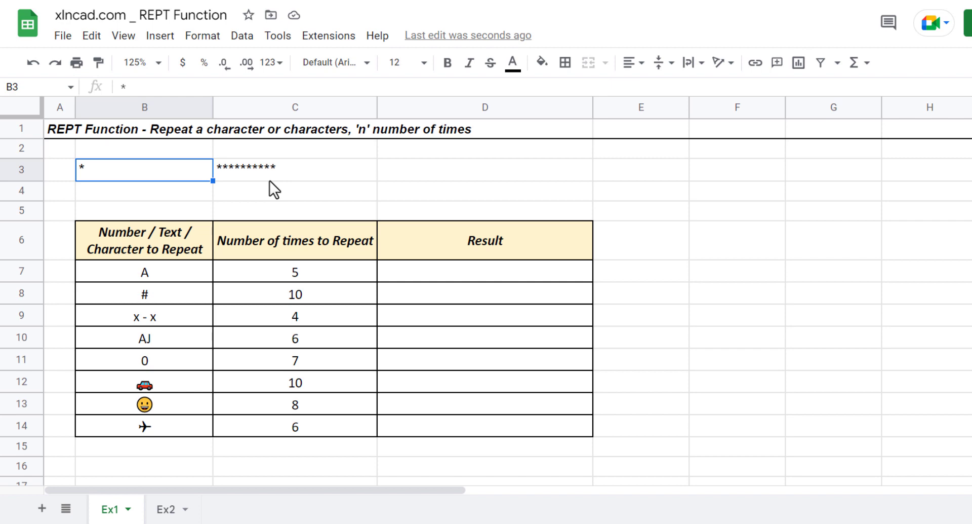
text(#!)
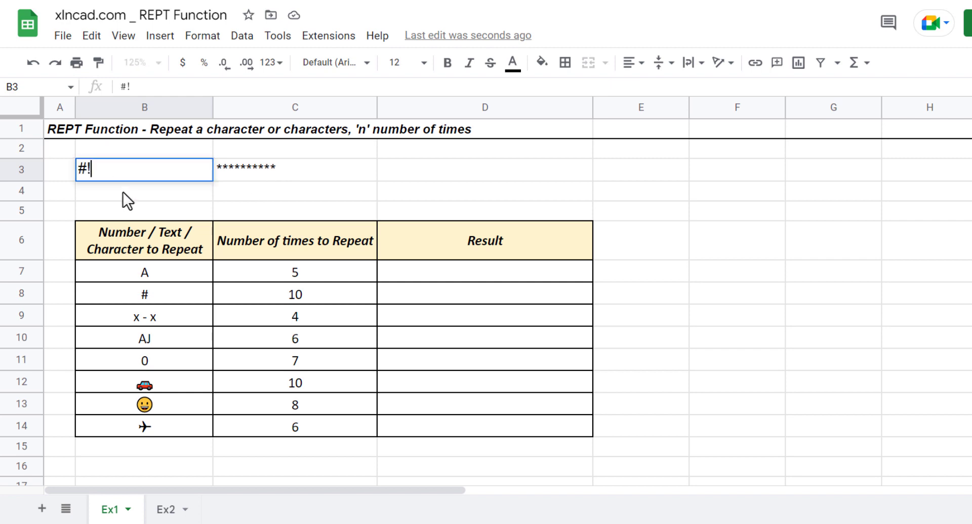
key(Return)
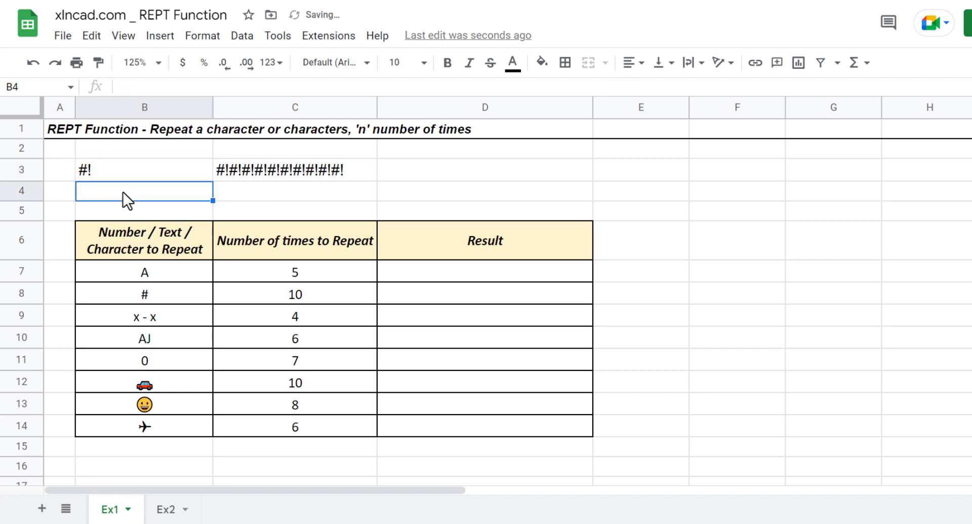
- Enter the number 12 in cell B3 as the value to repeat
click(126, 177)
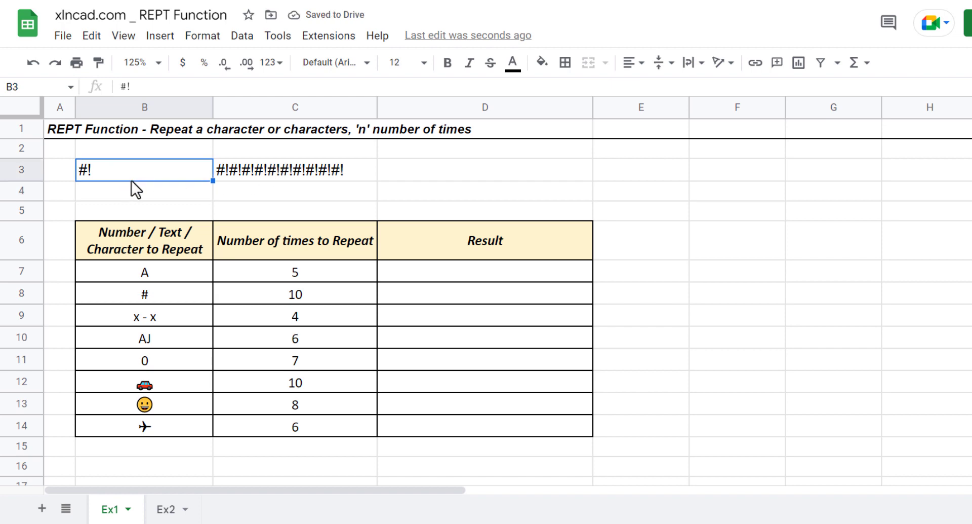
text(12)
key(Return)
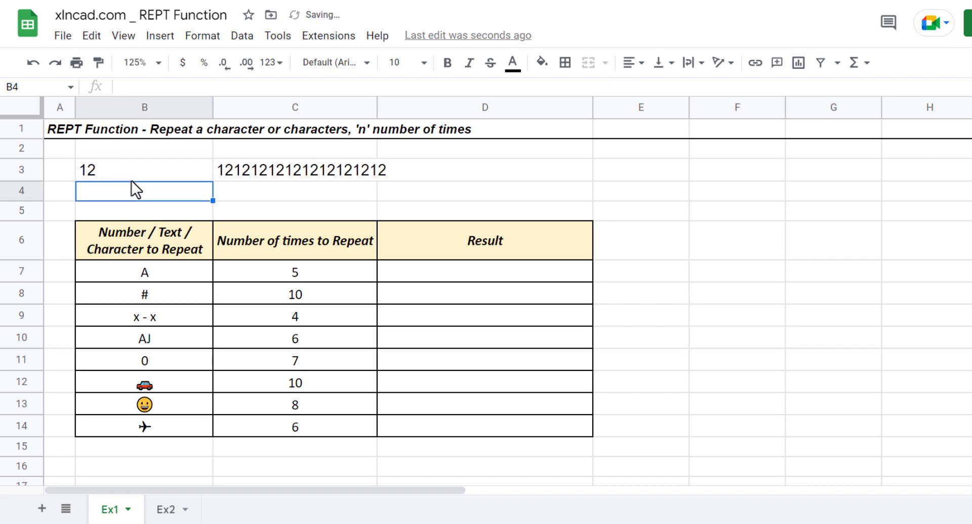
click(124, 170)
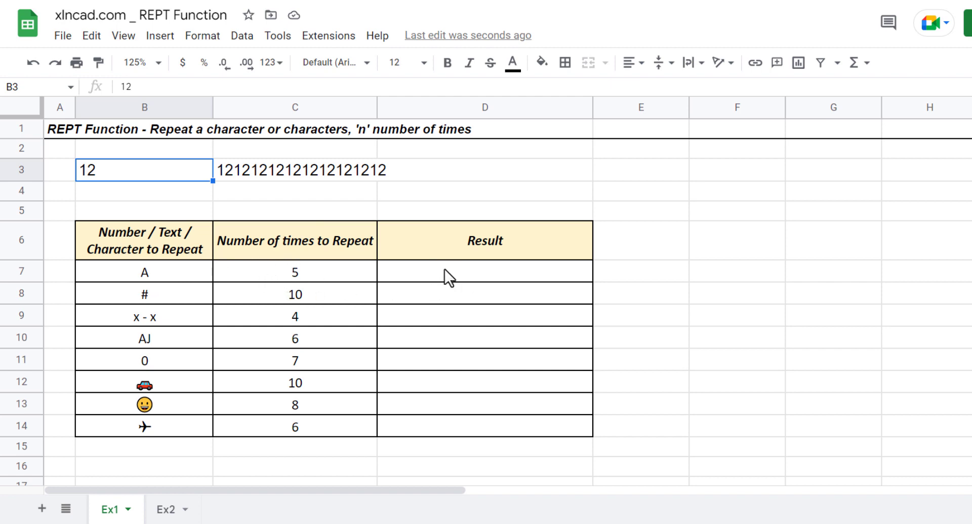
- Enter a REPT formula in D7 that repeats the text in B7 by the number of times in C7
click(456, 278)
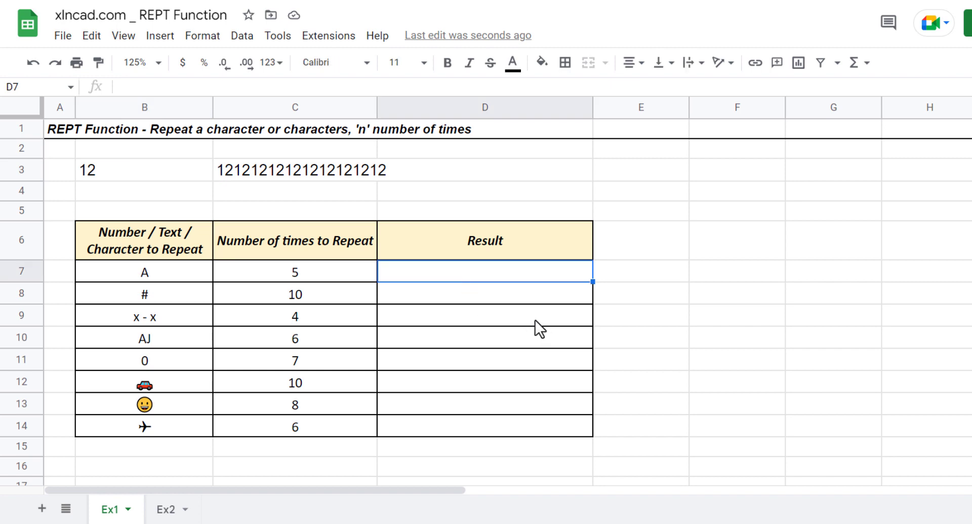
text(=REPT)
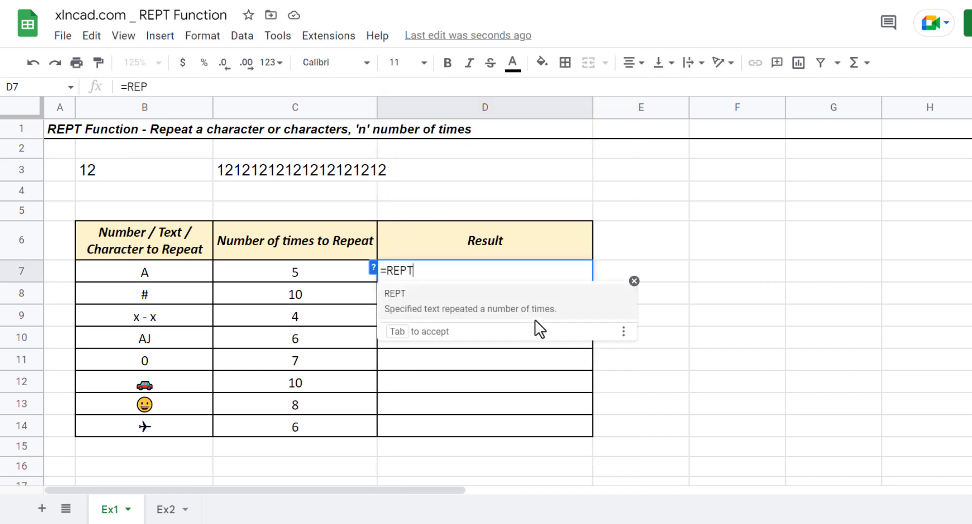
text(()
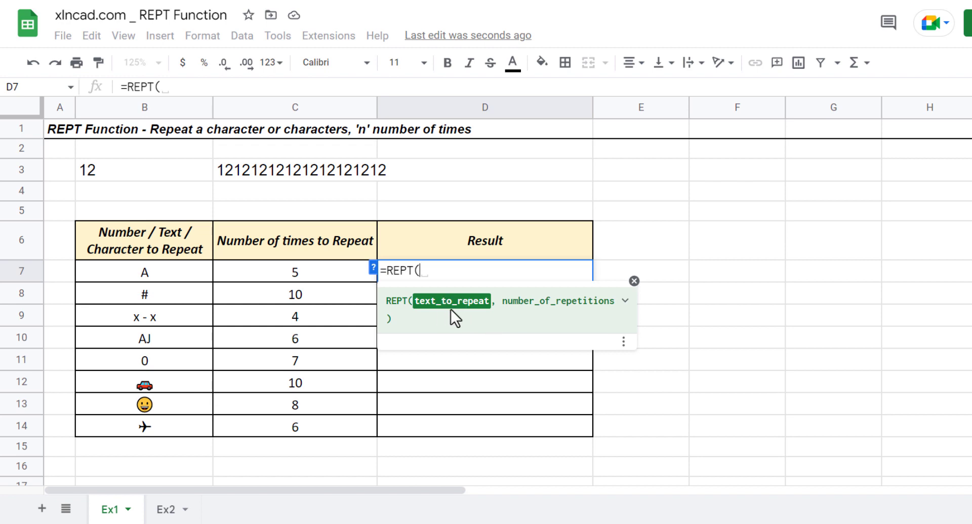
click(169, 269)
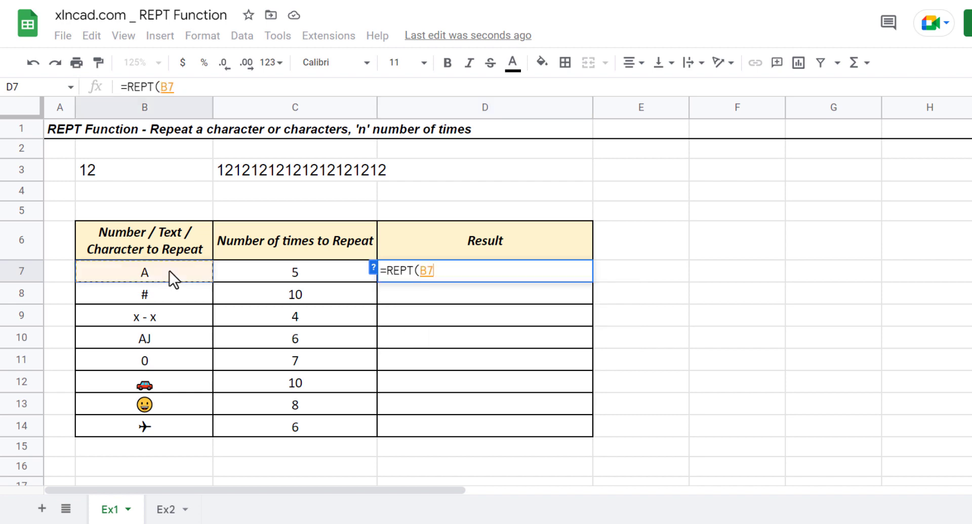
text(,)
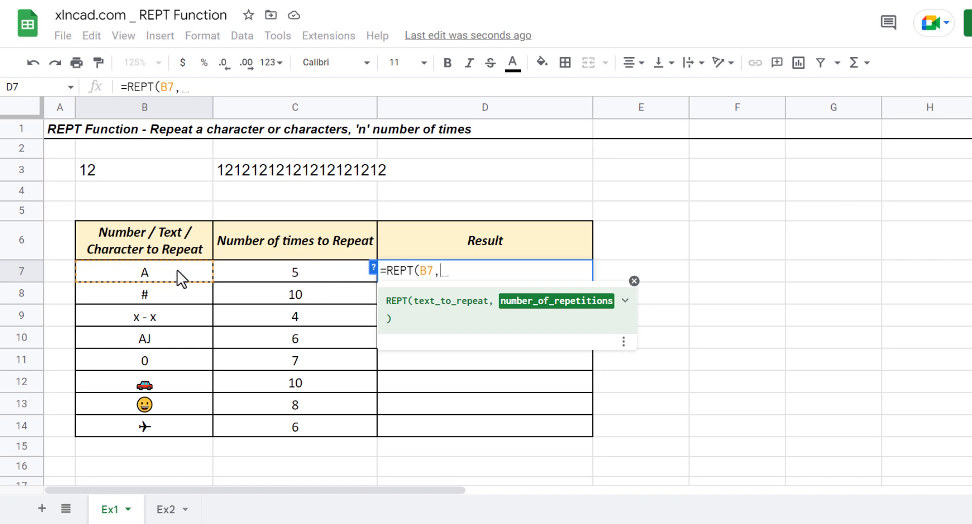
click(323, 276)
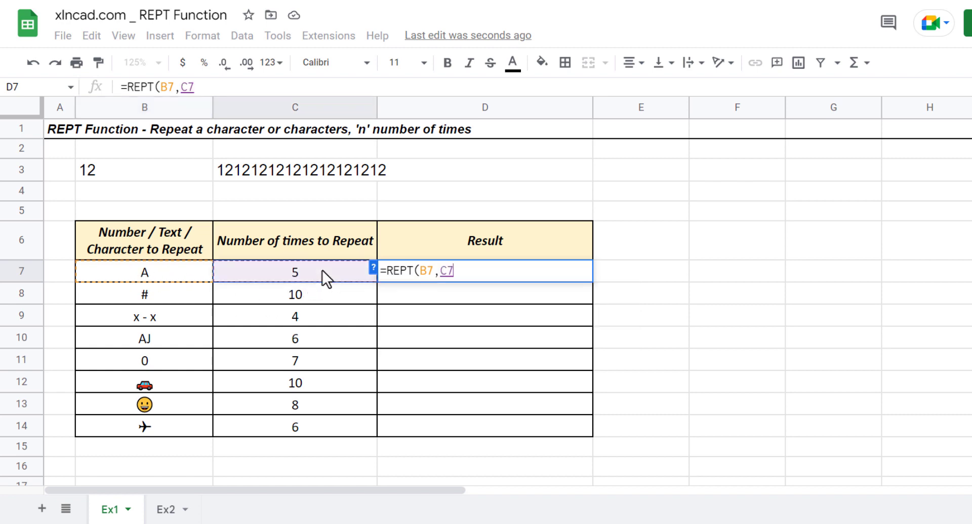
key(Return)
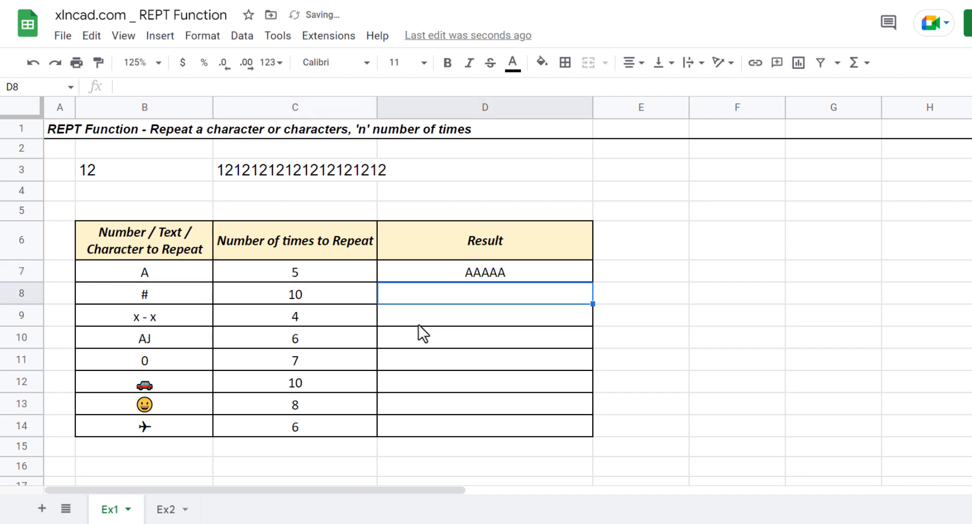
- Change the text to repeat in cell B7 to ab
click(166, 269)
text(ab)
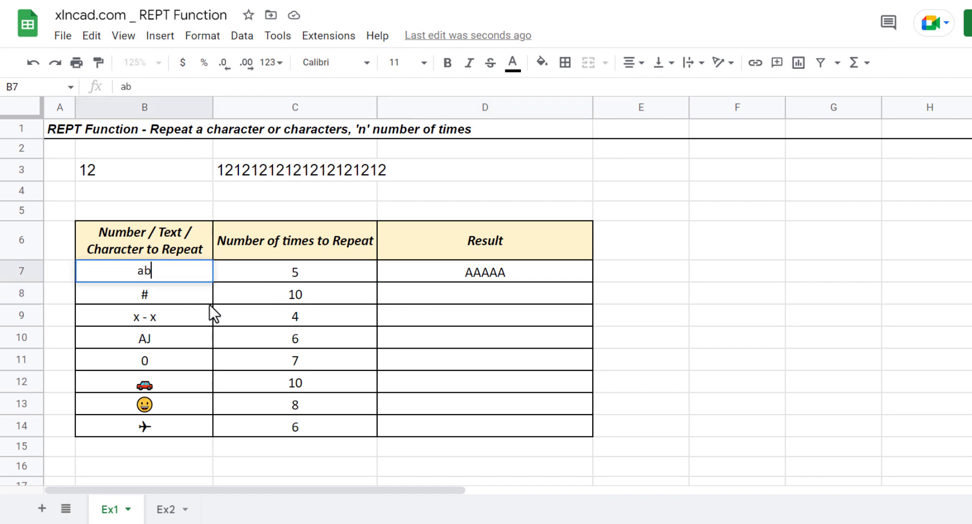
key(Return)
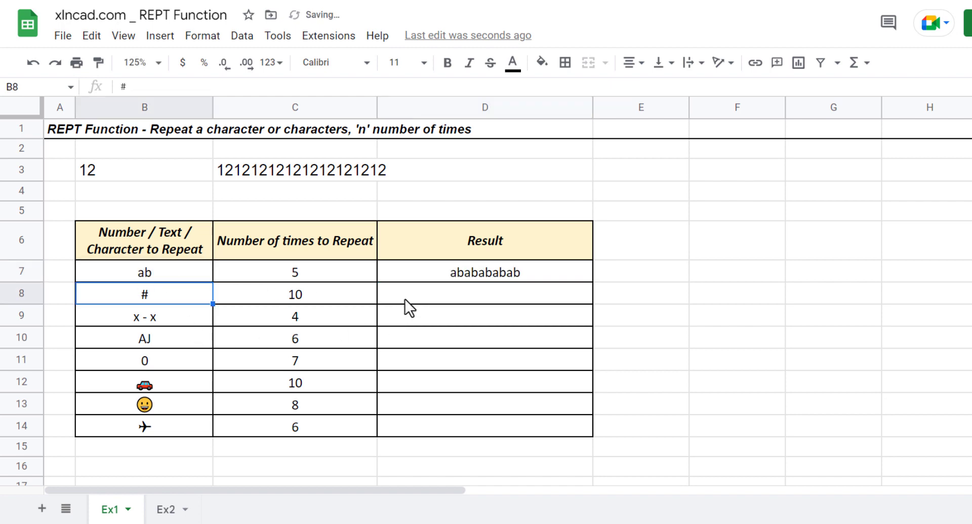
- Fill the REPT formula from D7 down the Result column through D14
click(564, 278)
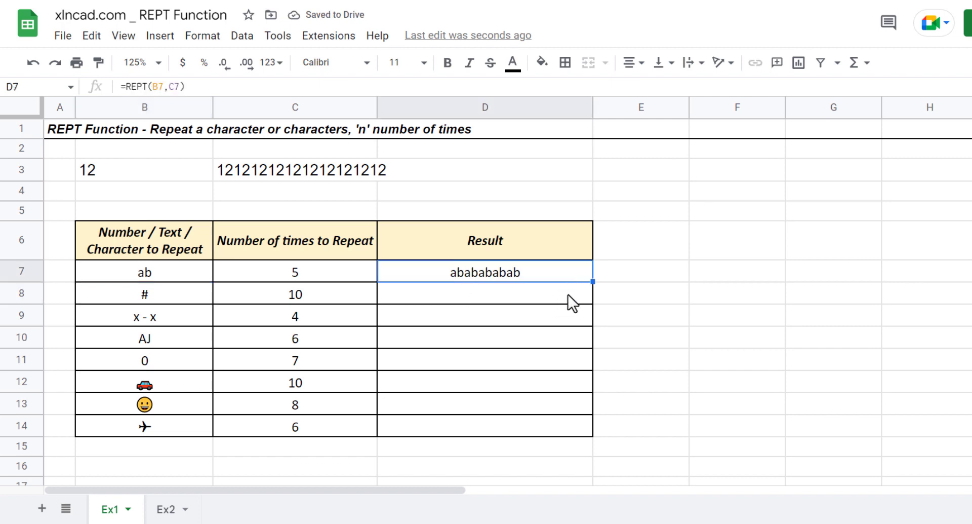
drag(592, 284, 587, 434)
click(164, 315)
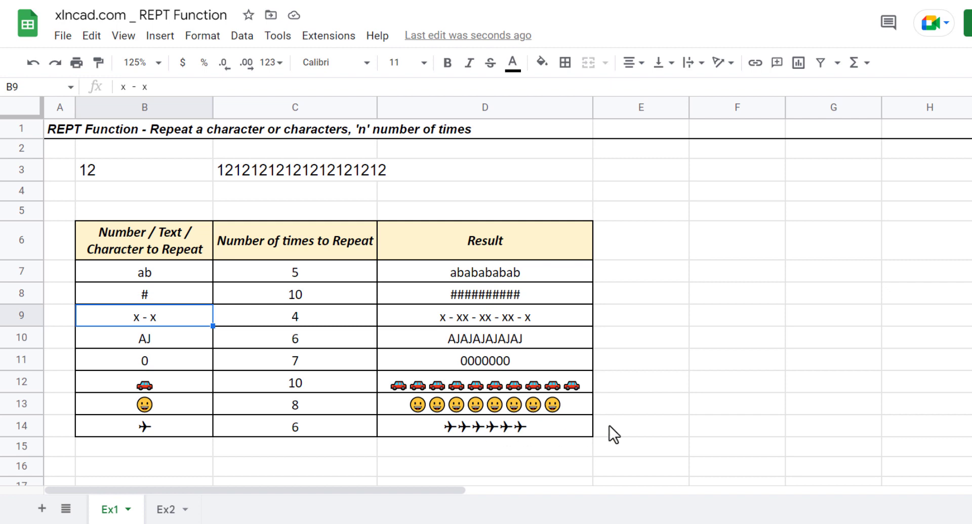
- On the Ex2 sheet, enter =REPT(0,10-LEN(F3))&F3 in G3 to pad F3 with leading zeros to 10 characters
click(165, 509)
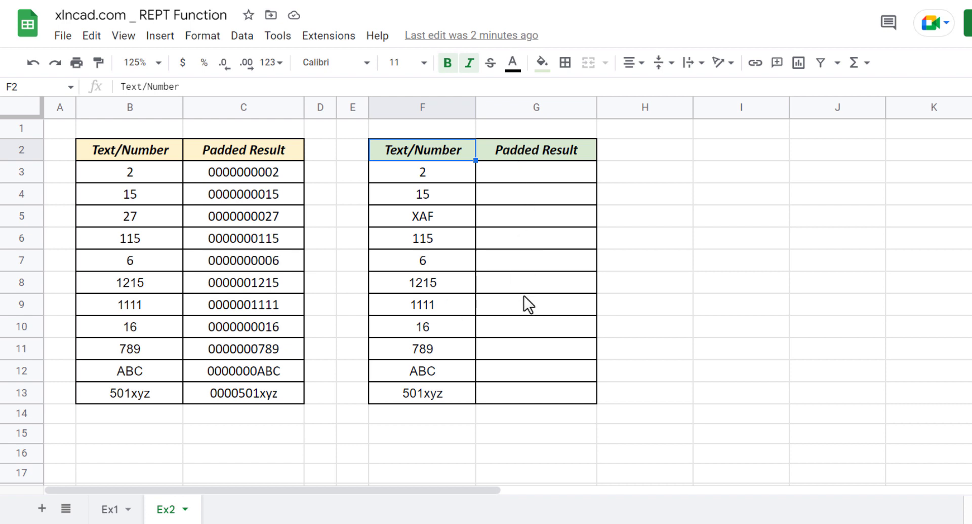
click(537, 179)
text(=)
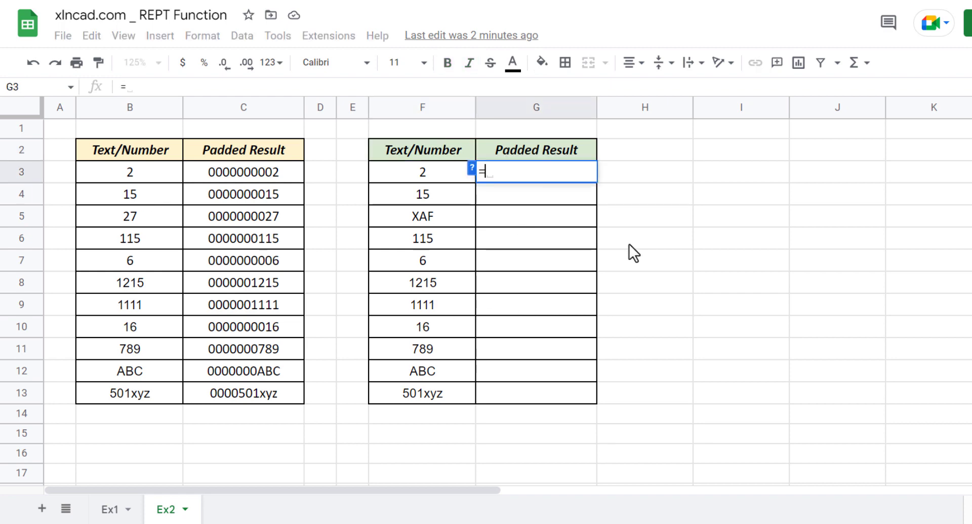
text(REPT()
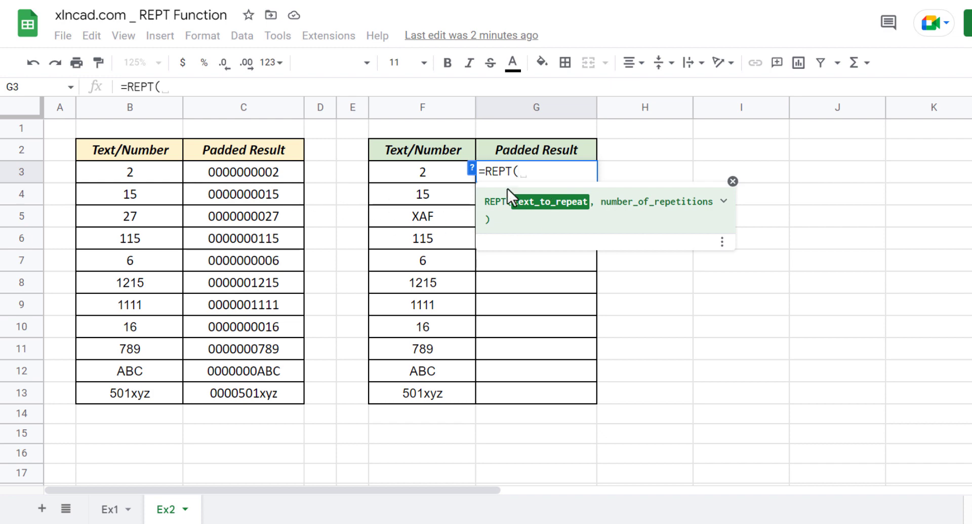
text(0,)
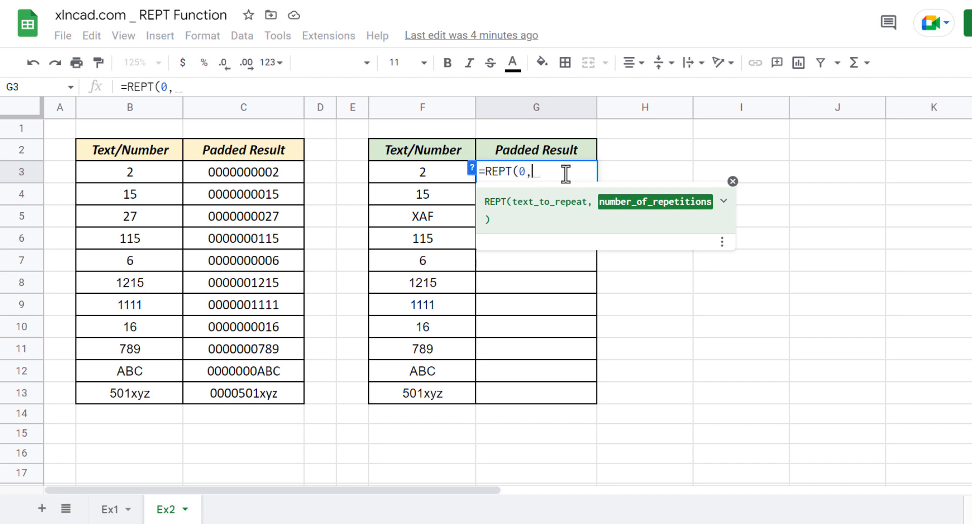
text(10-LEN()
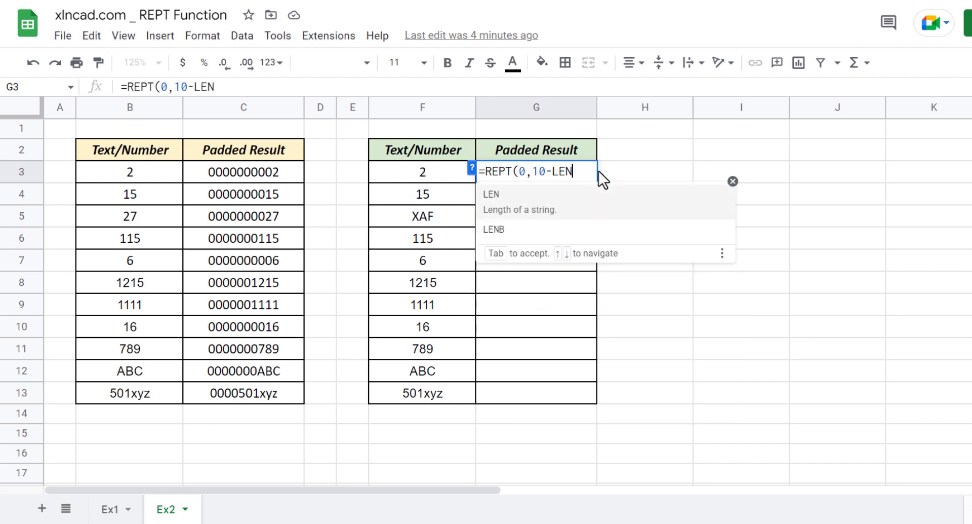
click(426, 174)
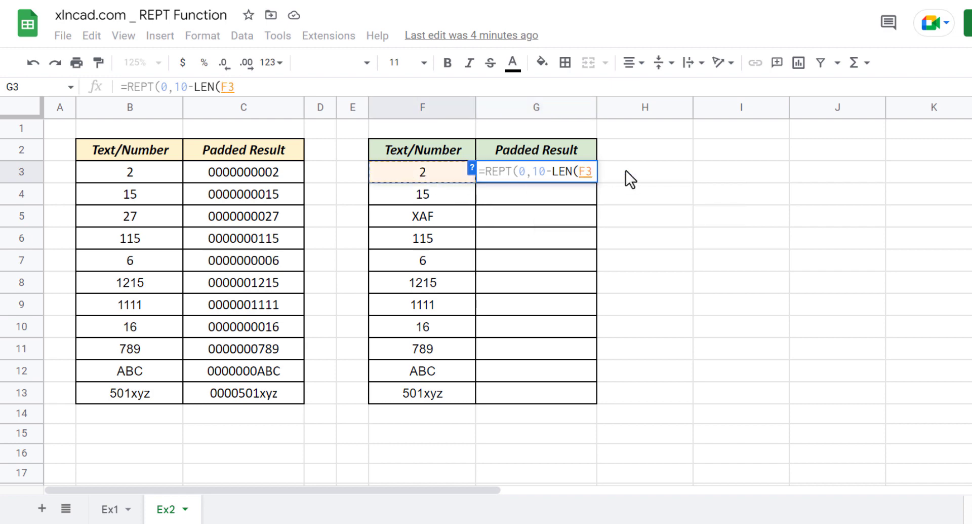
text())
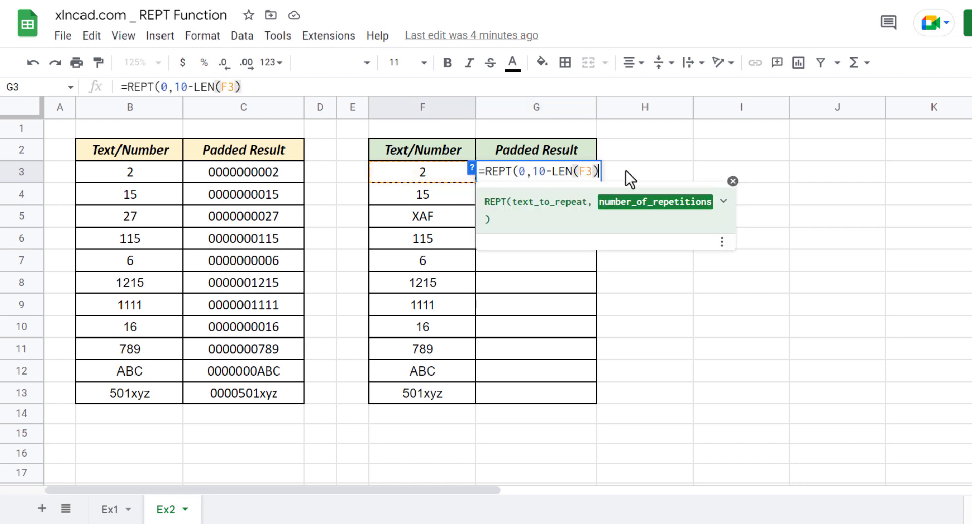
text())
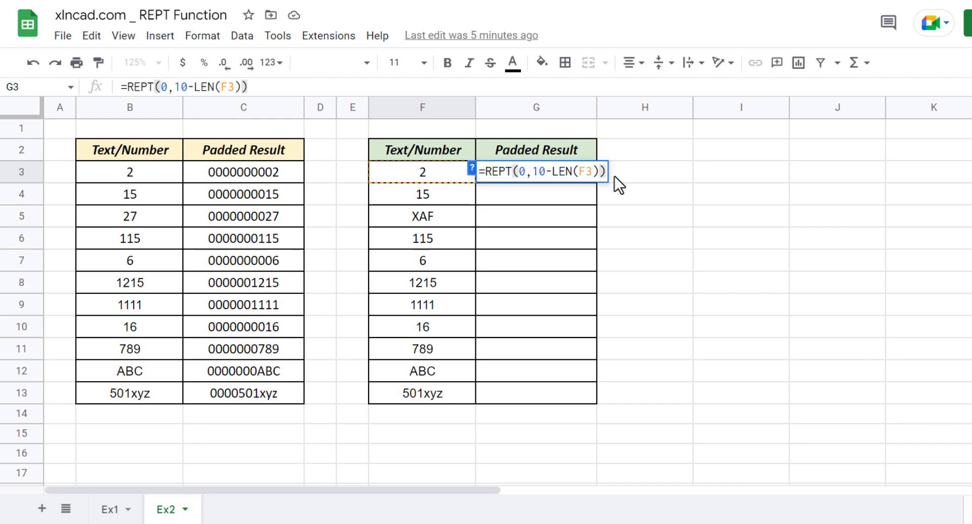
text(&)
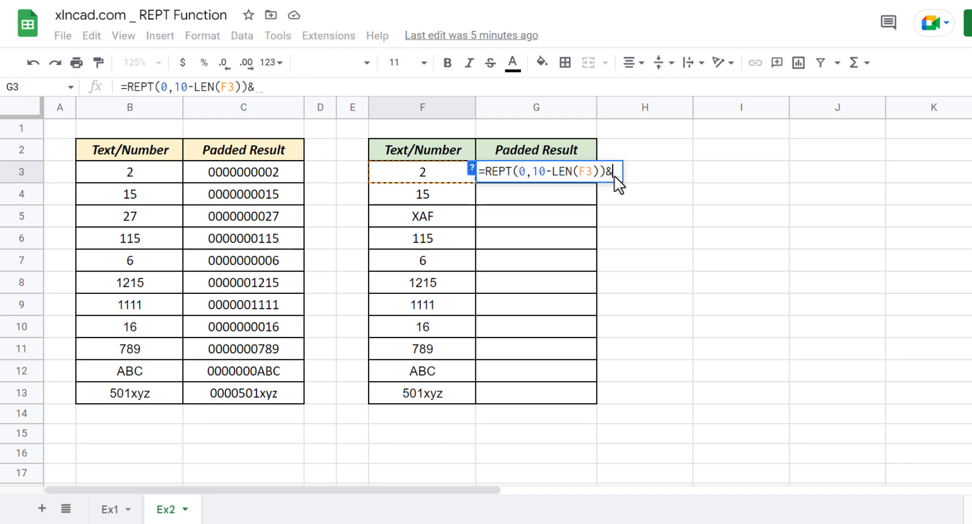
click(436, 174)
key(Return)
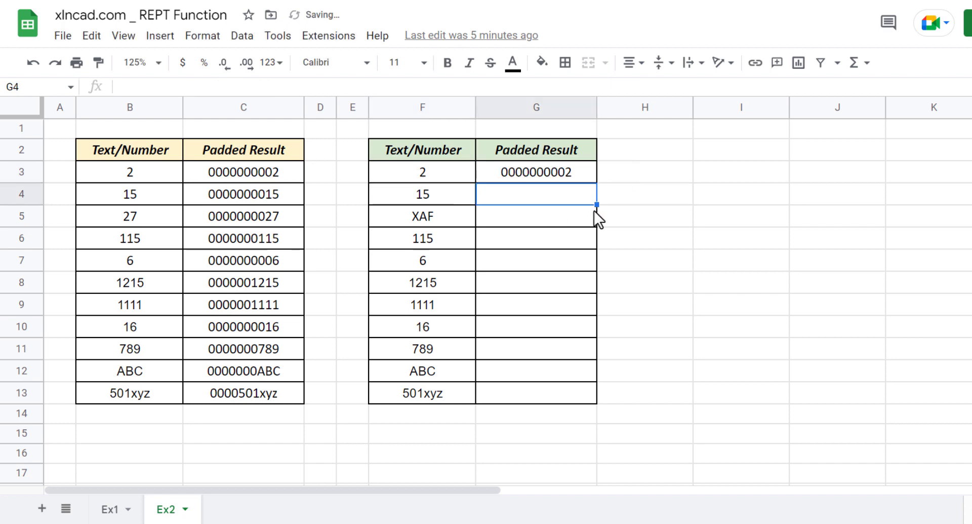
- Change the value in F3 to 123 and fill the zero-padding formula from G3 down through G13
click(421, 173)
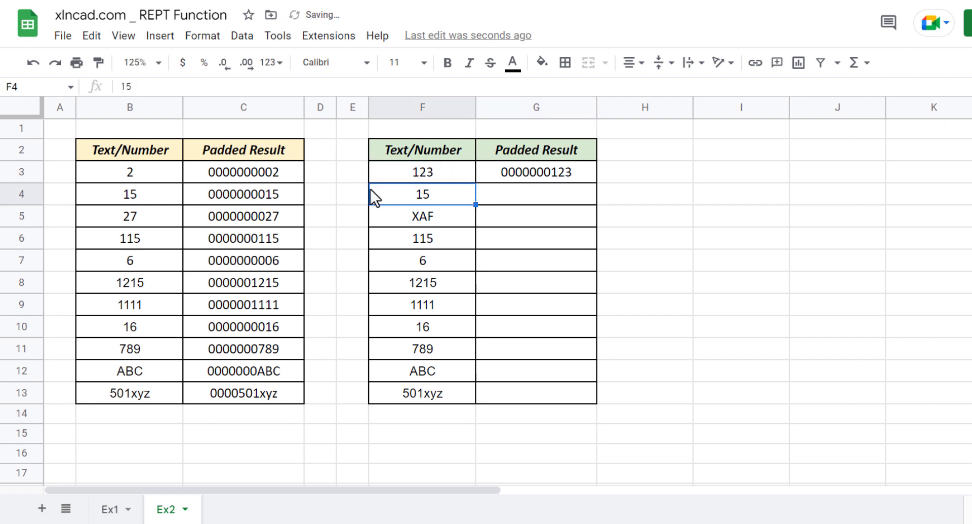
click(586, 171)
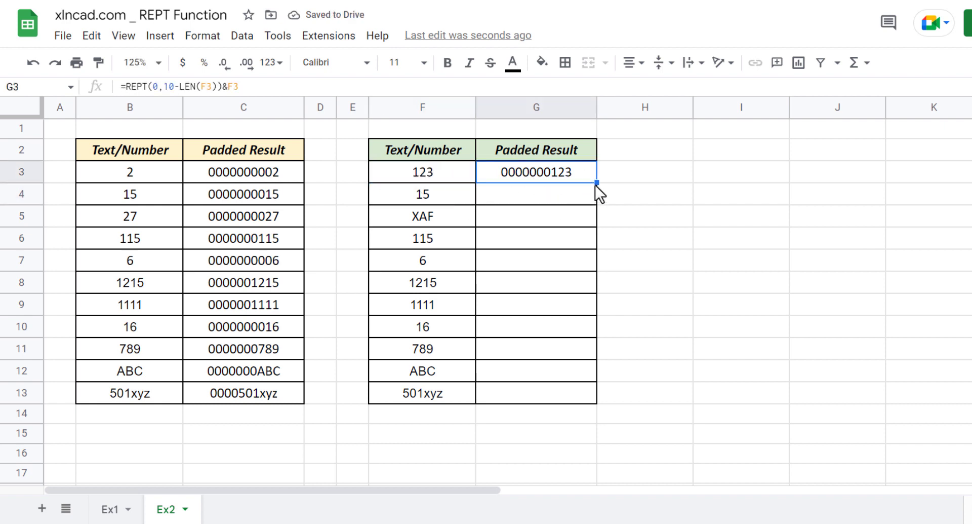
drag(598, 182, 625, 388)
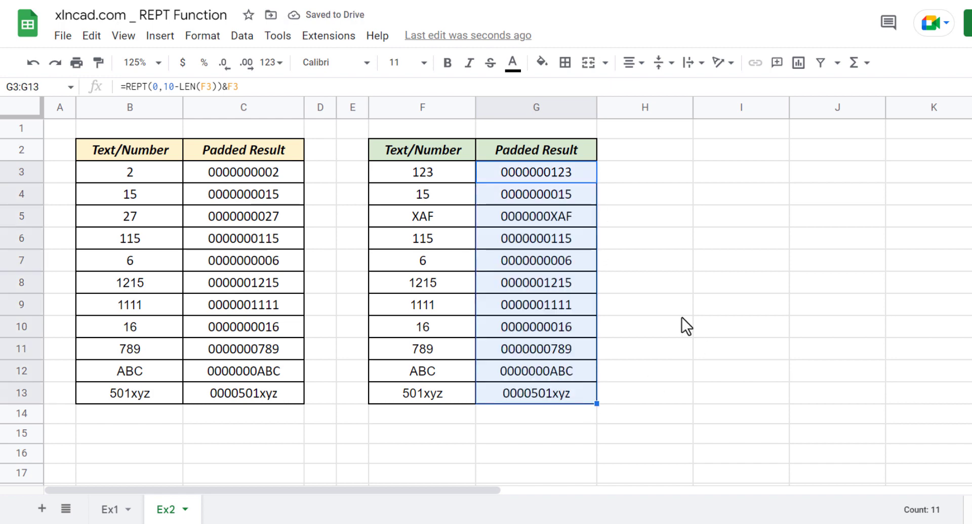
- Replace the repeated 0 in the G3 formula with "*" so it reads =REPT("*",10-LEN(F3))&F3
click(518, 177)
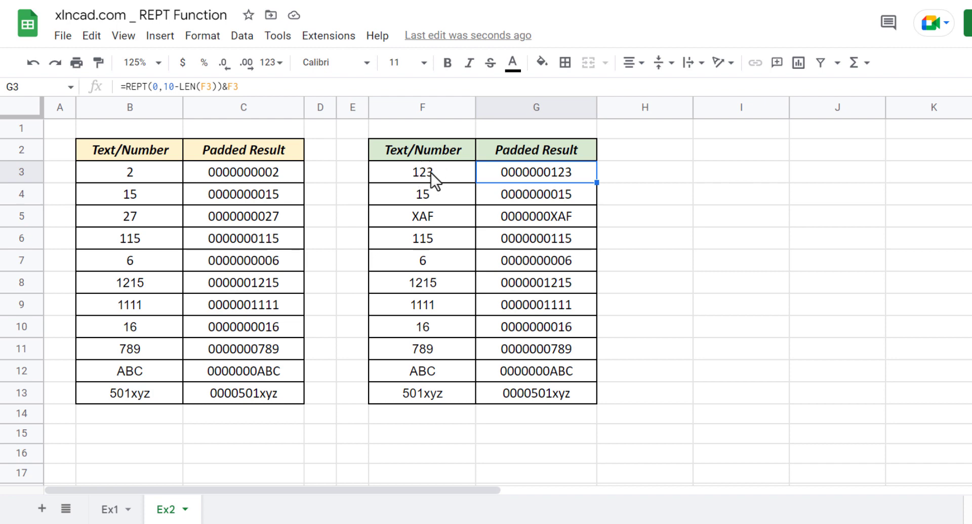
double_click(157, 86)
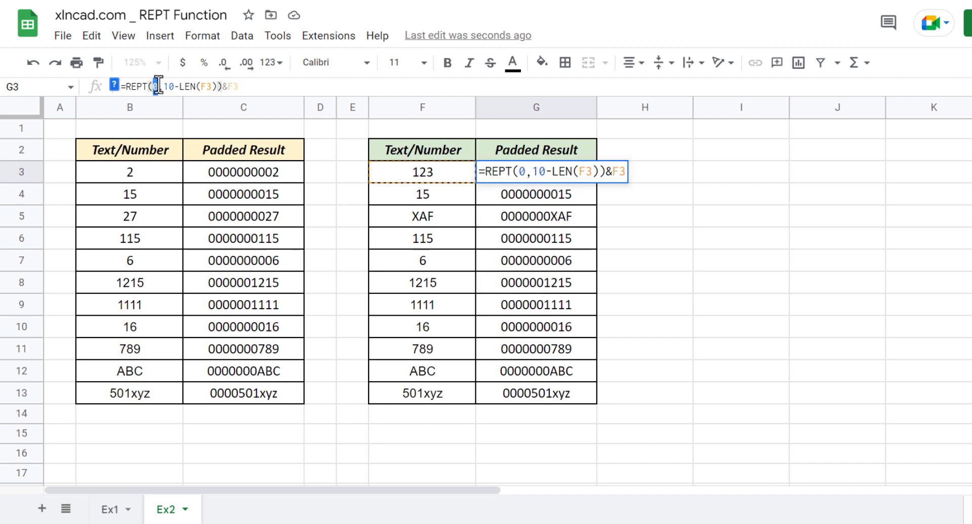
text("*)
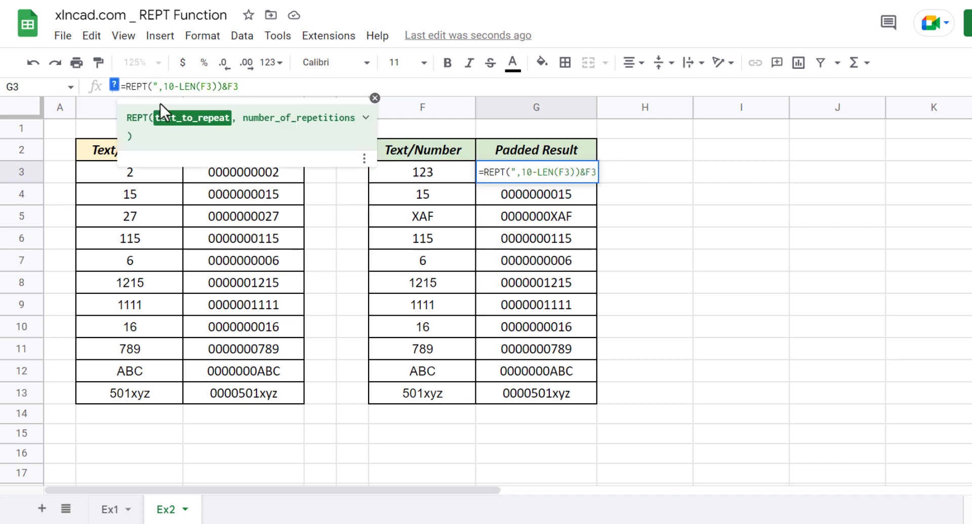
text(")
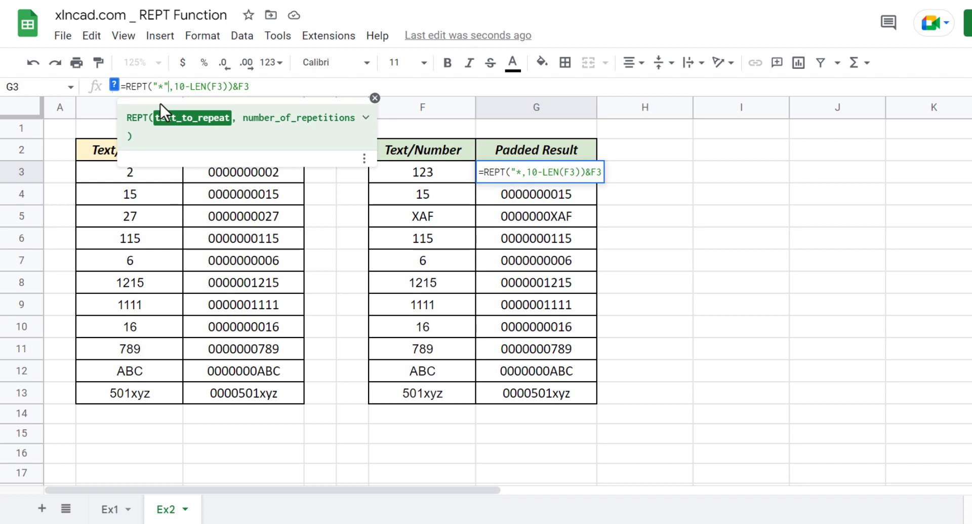
key(Return)
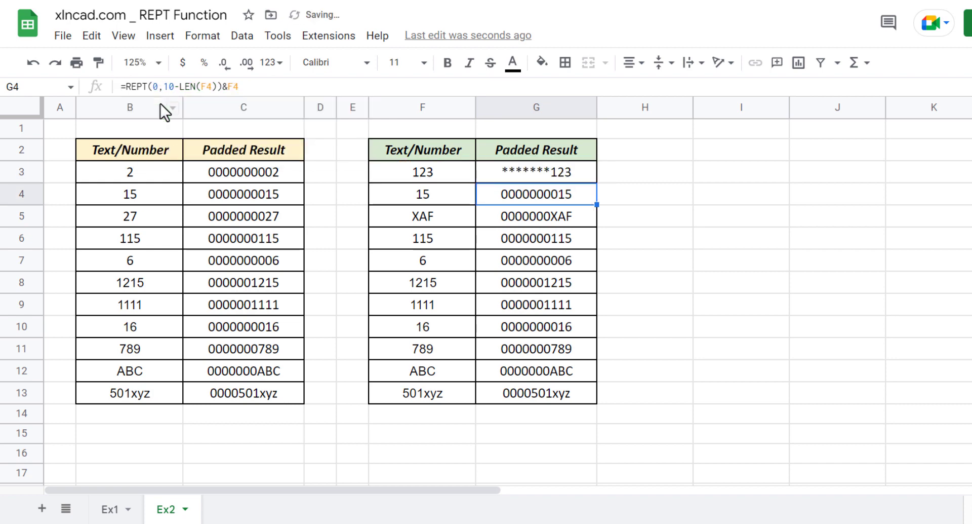
- Fill the asterisk-padding formula from G3 down the Padded Result column through G13
click(578, 176)
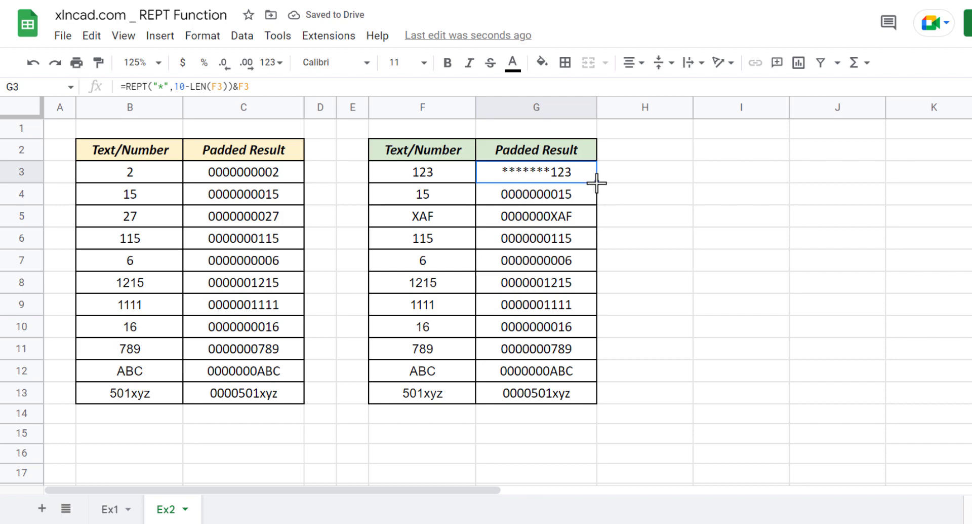
drag(597, 183, 592, 393)
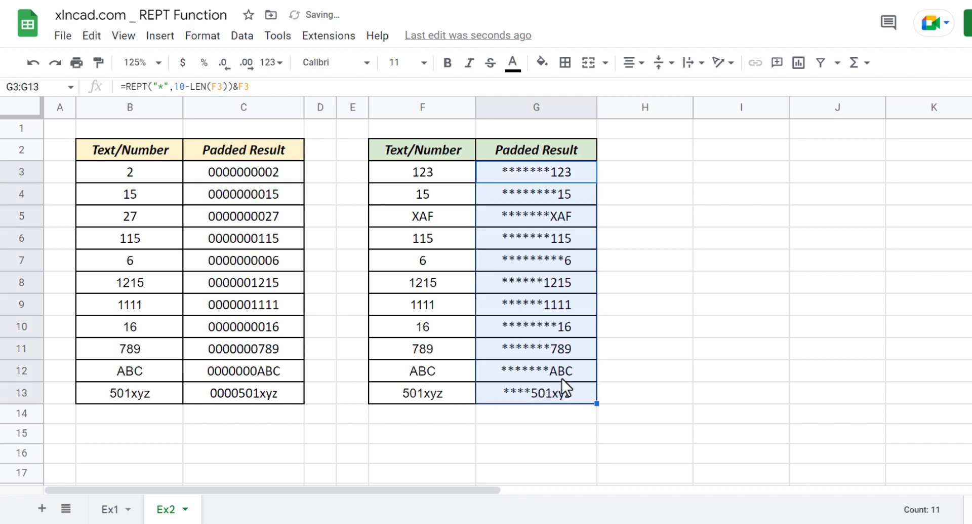
click(568, 308)
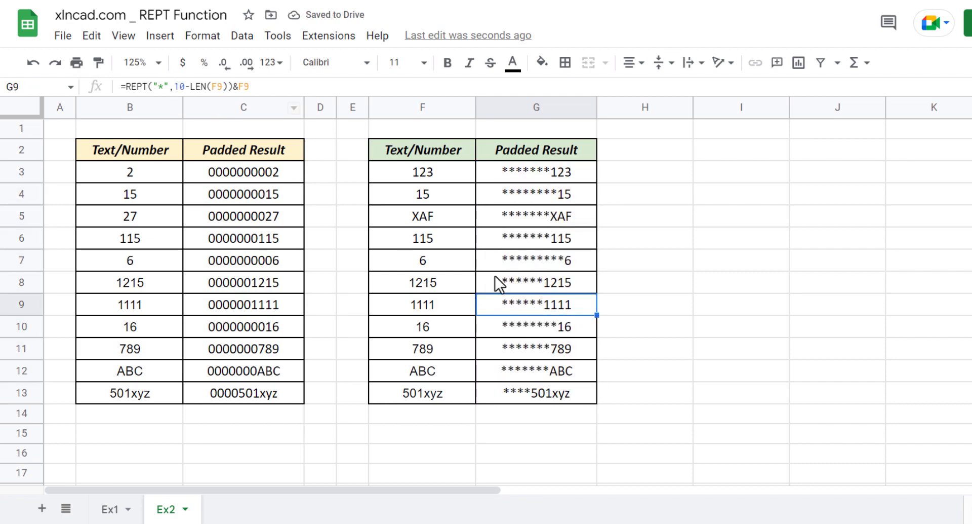